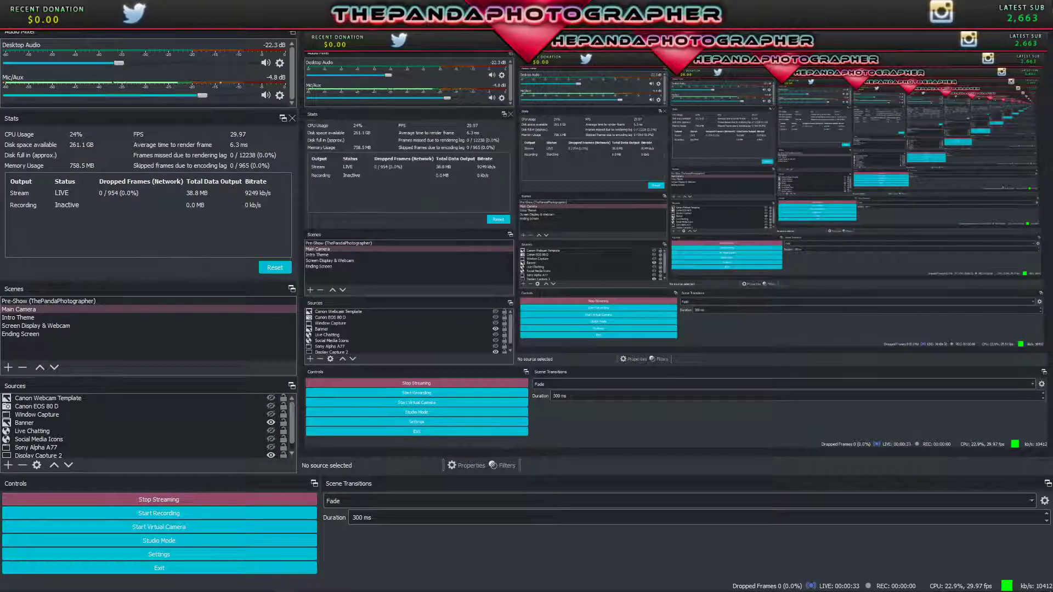
Switch from OBS to the YouTube Studio live dashboard, then on to DaVinci Resolve.
key(alt+Tab)
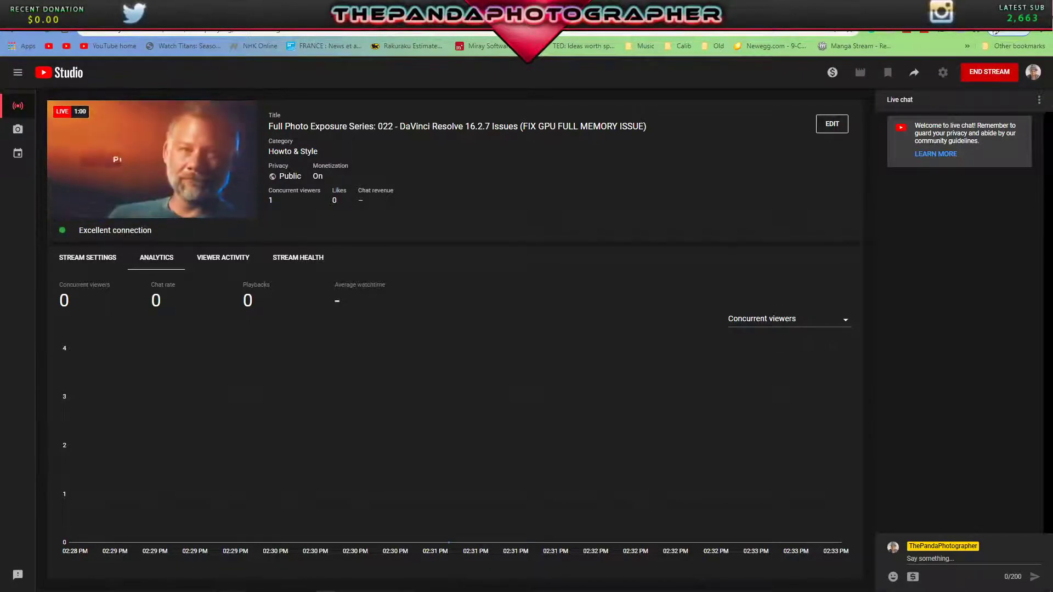
key(alt+Tab)
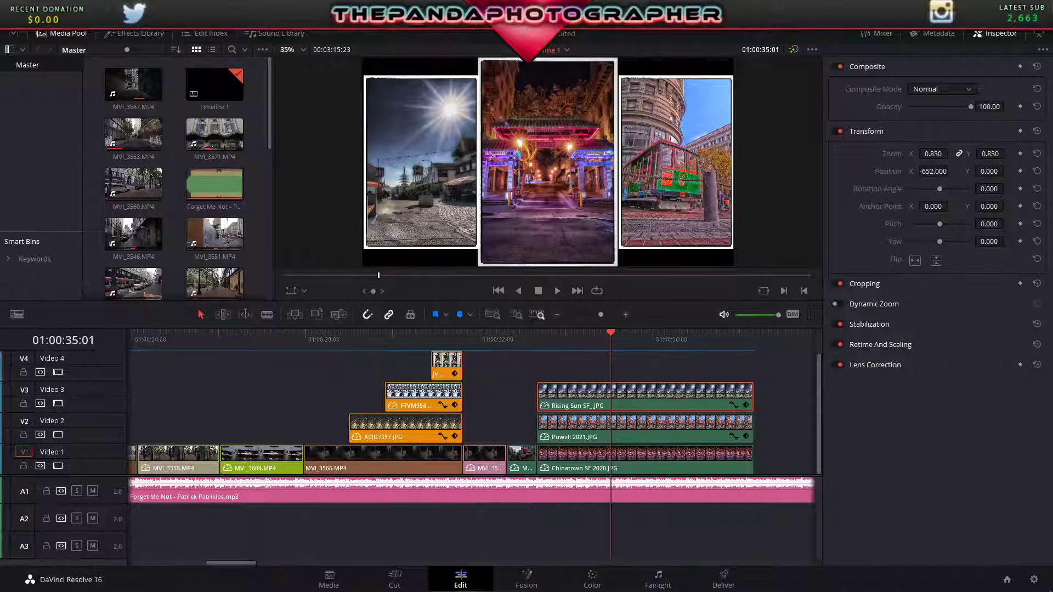
In Memory and GPU preferences, choose CUDA processing with GPU selection on Auto, and save.
click(19, 25)
click(555, 291)
click(371, 127)
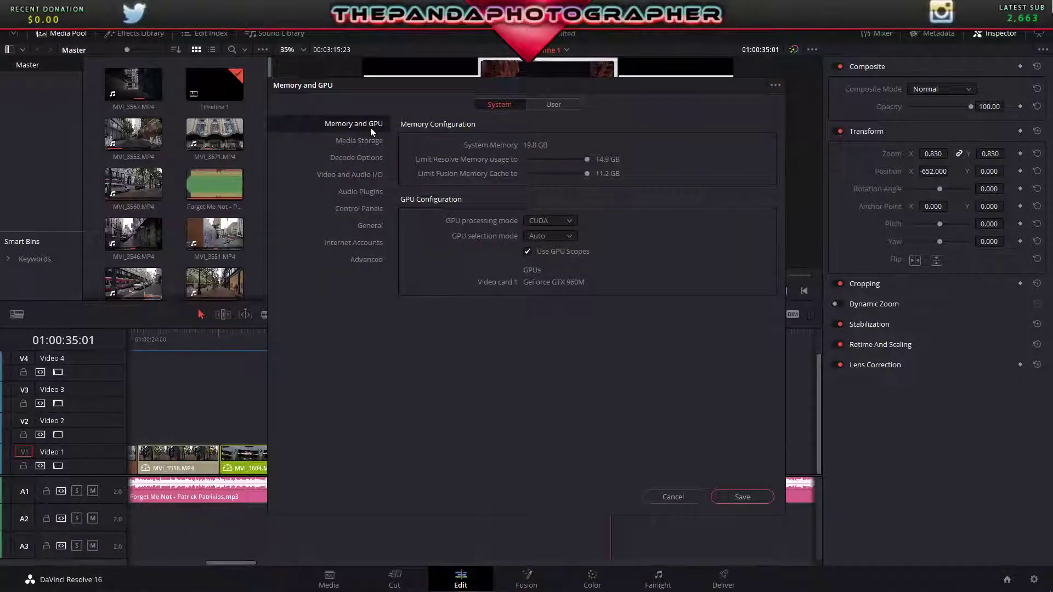
click(570, 222)
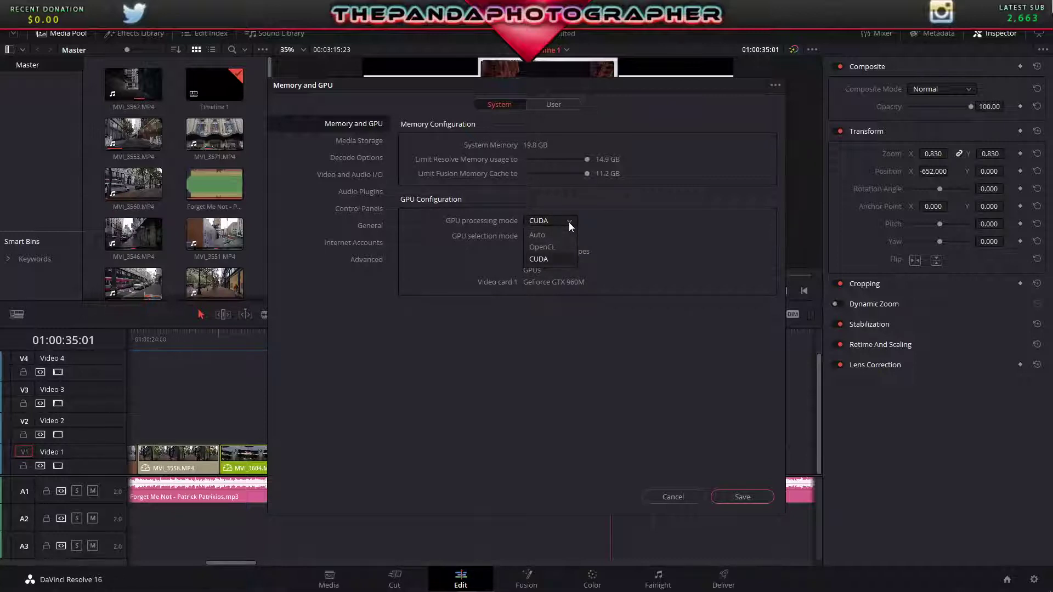
click(623, 227)
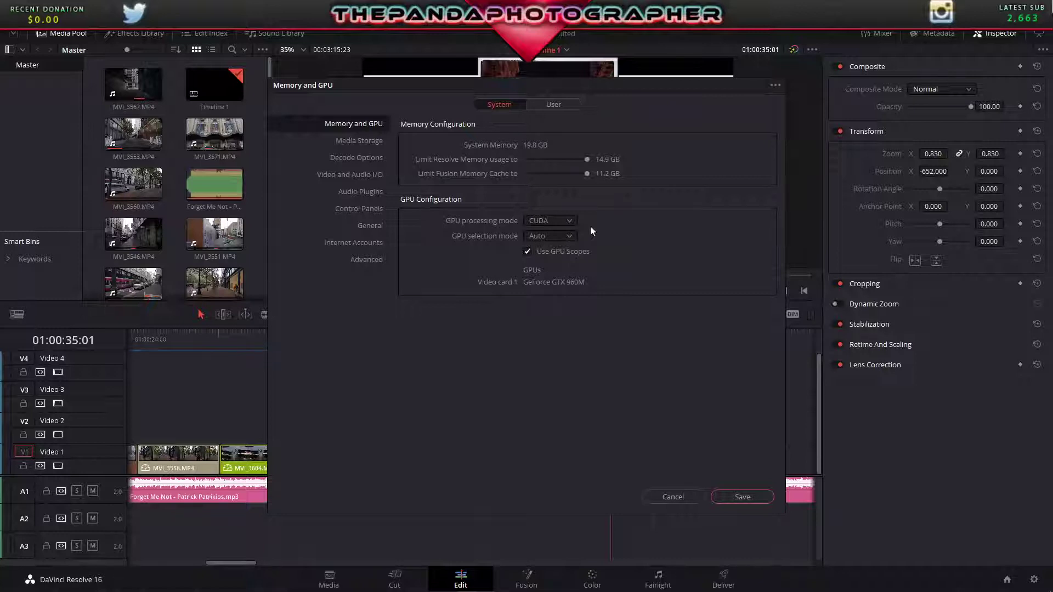
click(545, 236)
click(612, 229)
click(750, 496)
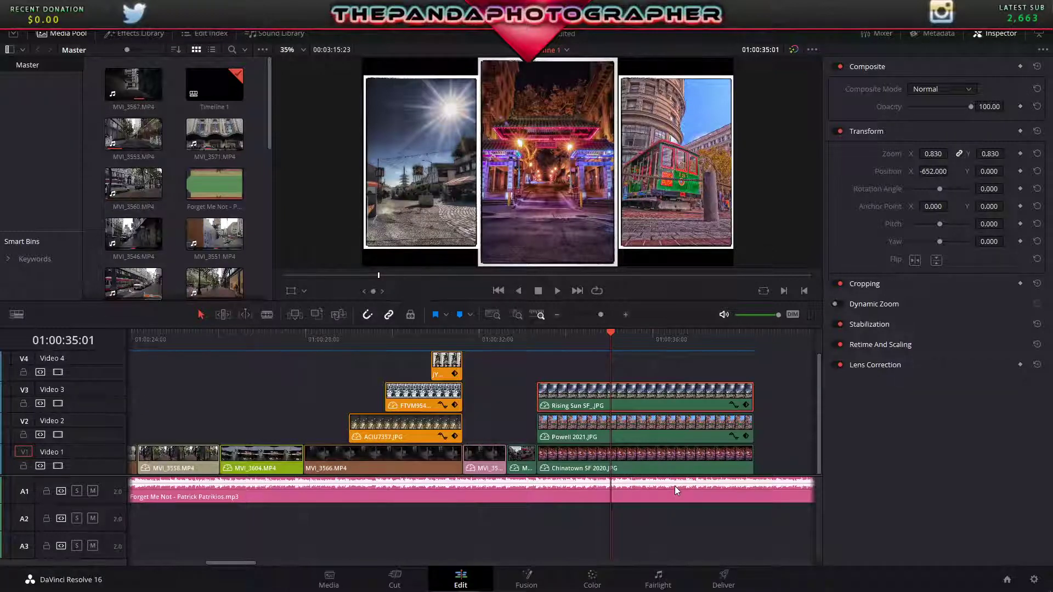
Play the timeline from its first frame and stop at 01:00:05:21.
click(285, 277)
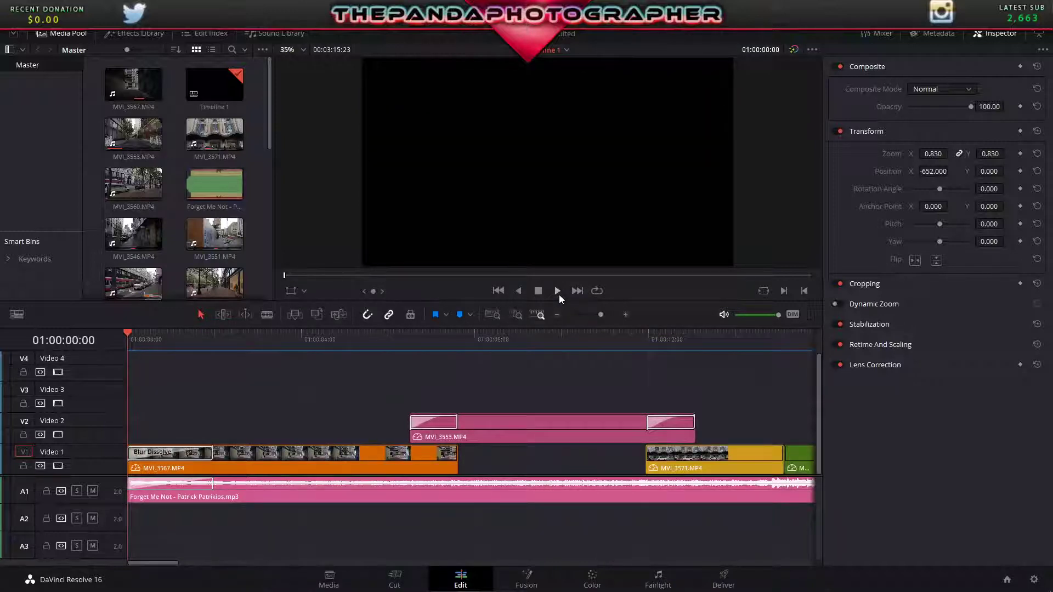
click(558, 294)
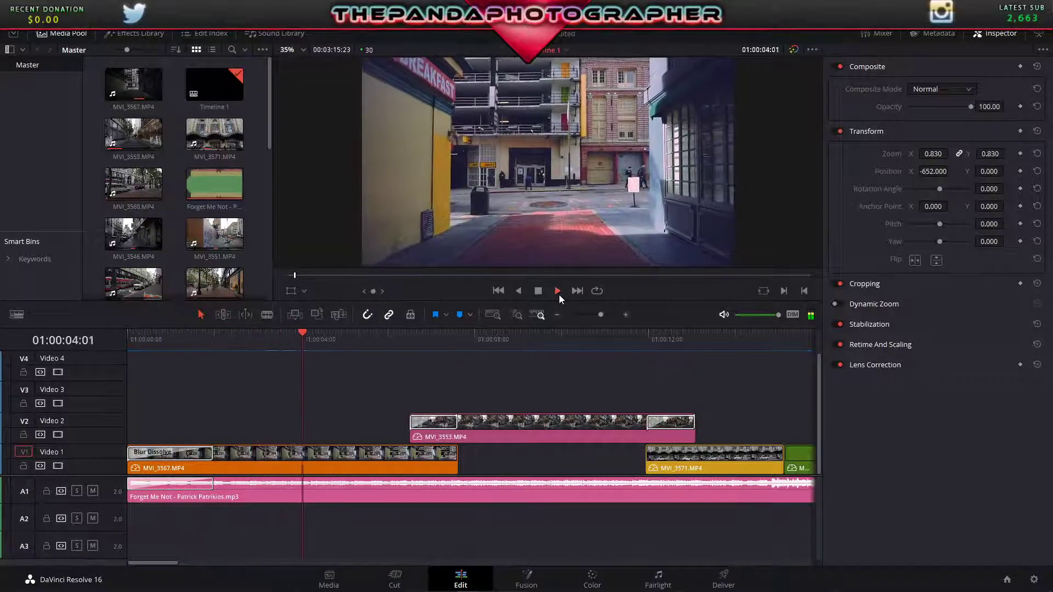
click(538, 292)
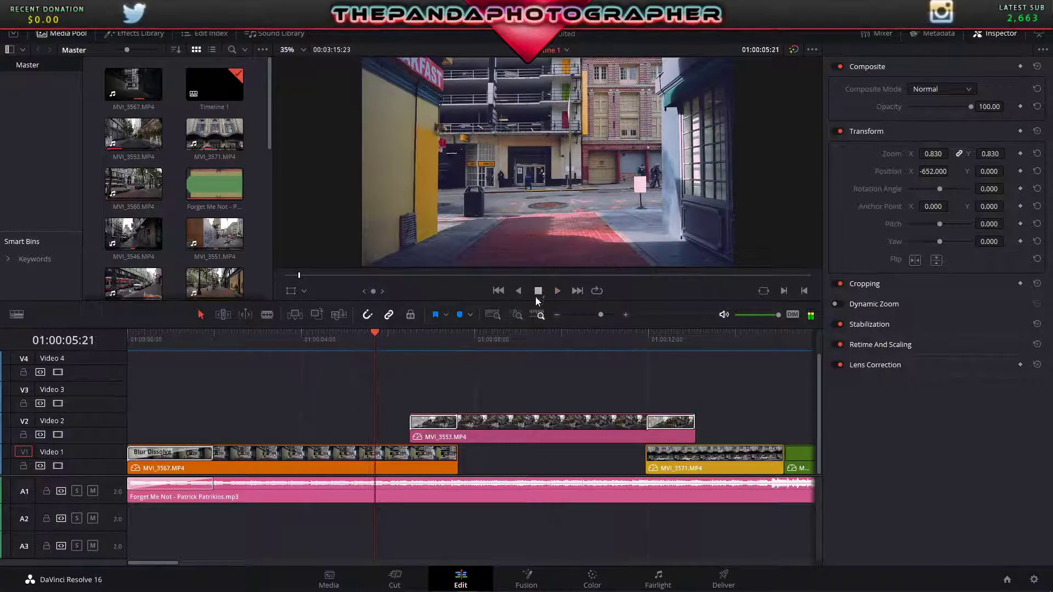
Glance at the OBS Studio window, then return to Resolve and resume playback.
click(284, 583)
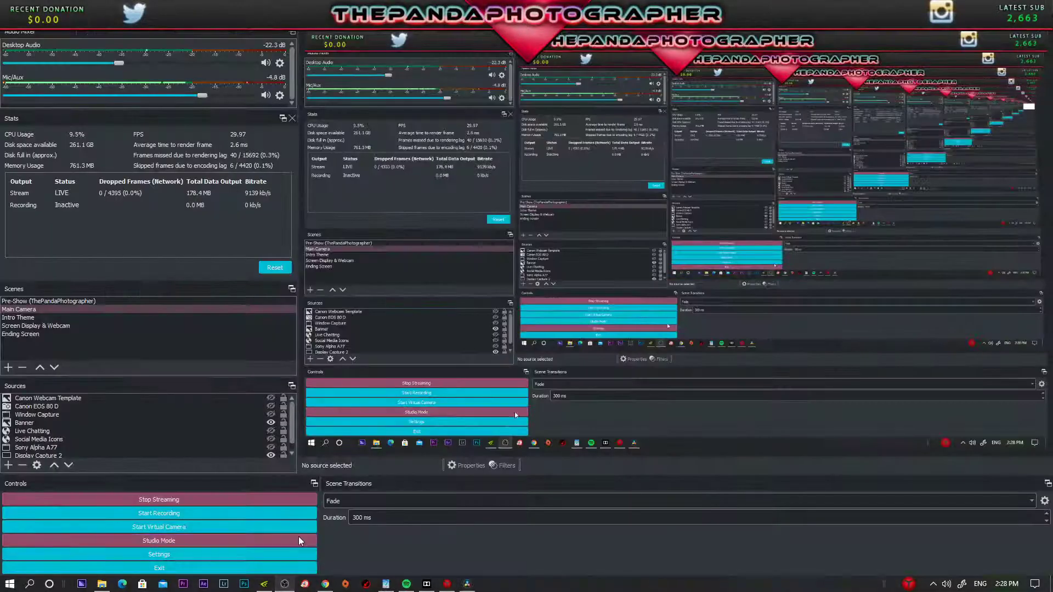
key(alt+Tab)
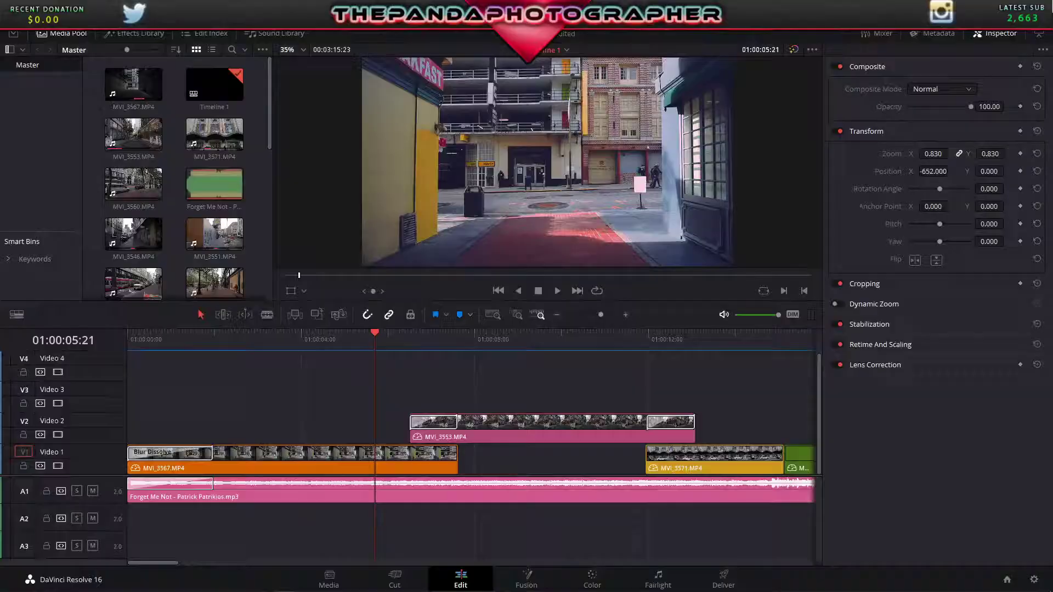
click(558, 291)
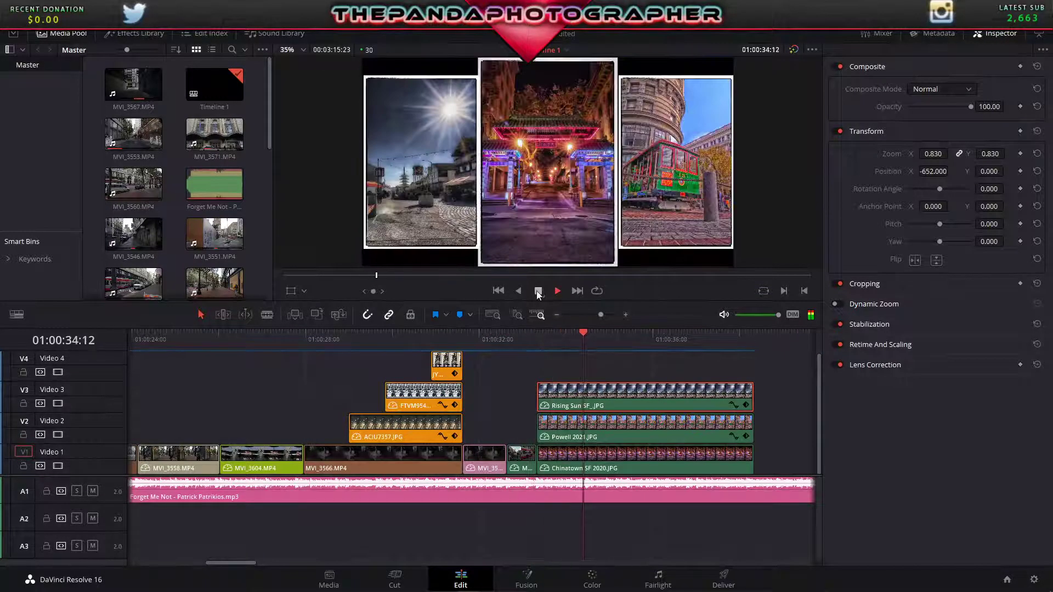
Stop playback at 01:00:34:21 after the photo collage and move the playhead to 01:00:01:01.
click(538, 295)
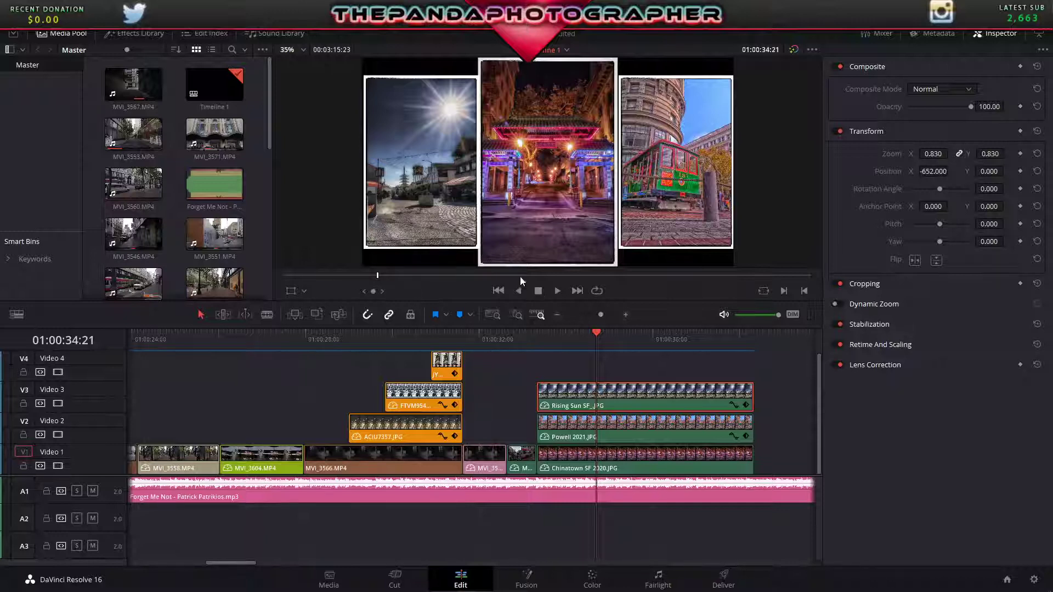
click(288, 275)
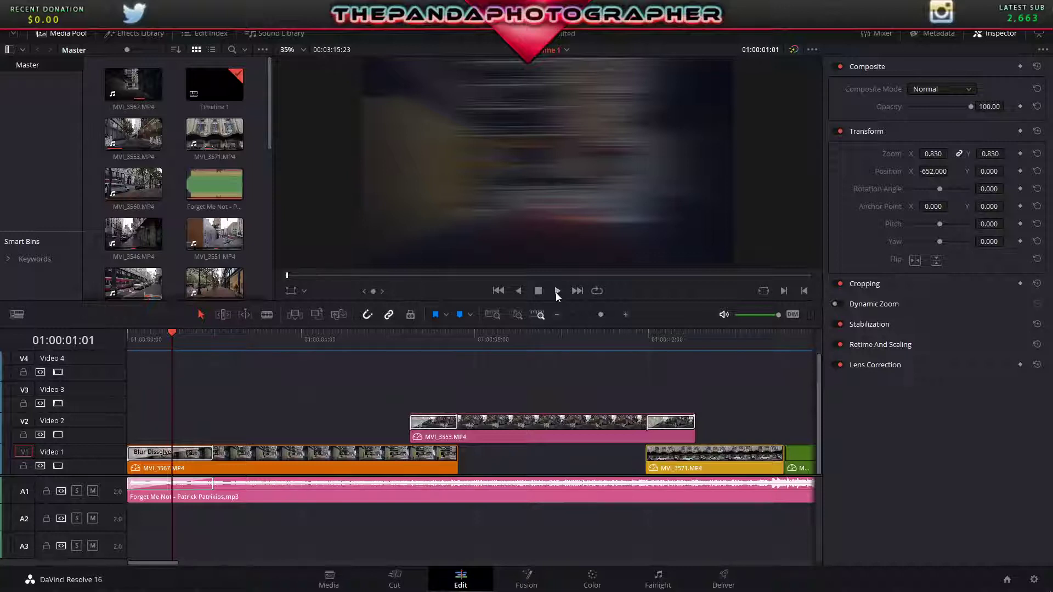
Play the timeline from 01:00:01:01 and stop it on the collage at 01:00:35:14.
click(556, 292)
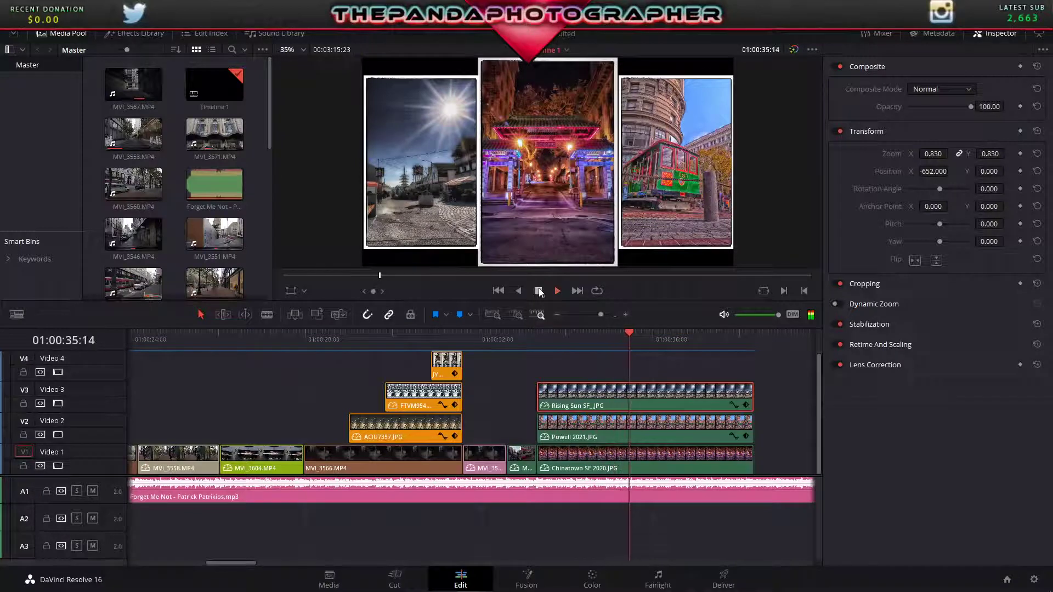
click(538, 291)
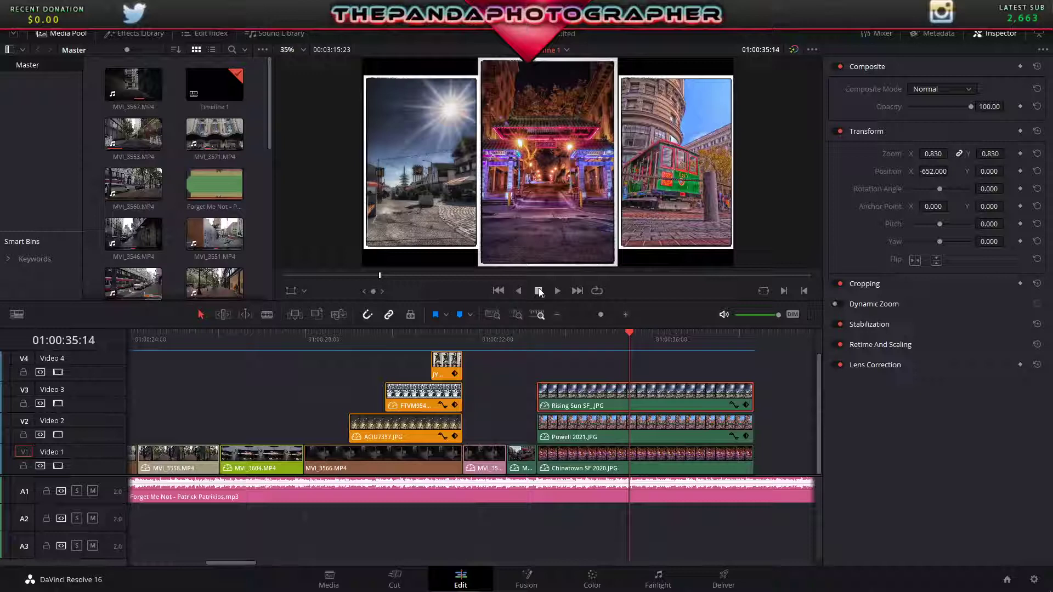
Reopen Memory and GPU preferences, pick CUDA as the processing mode, and save.
click(22, 7)
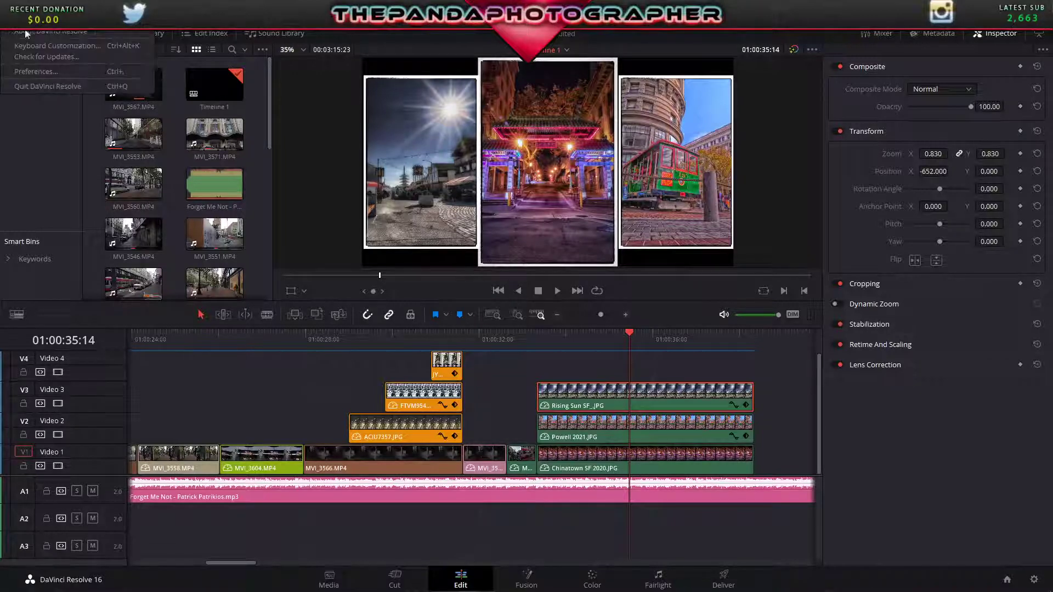
click(36, 66)
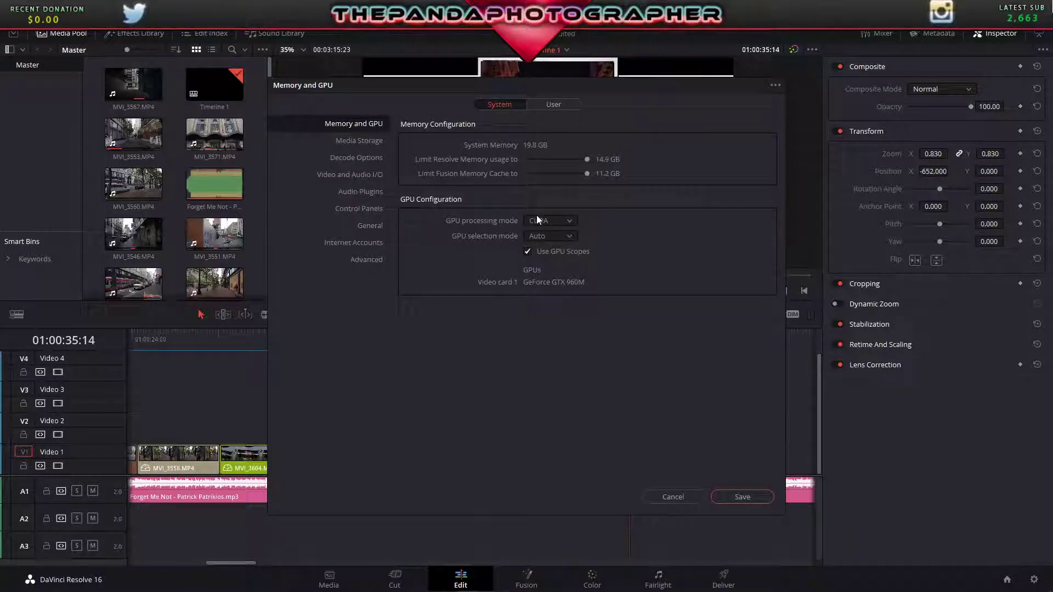
click(571, 221)
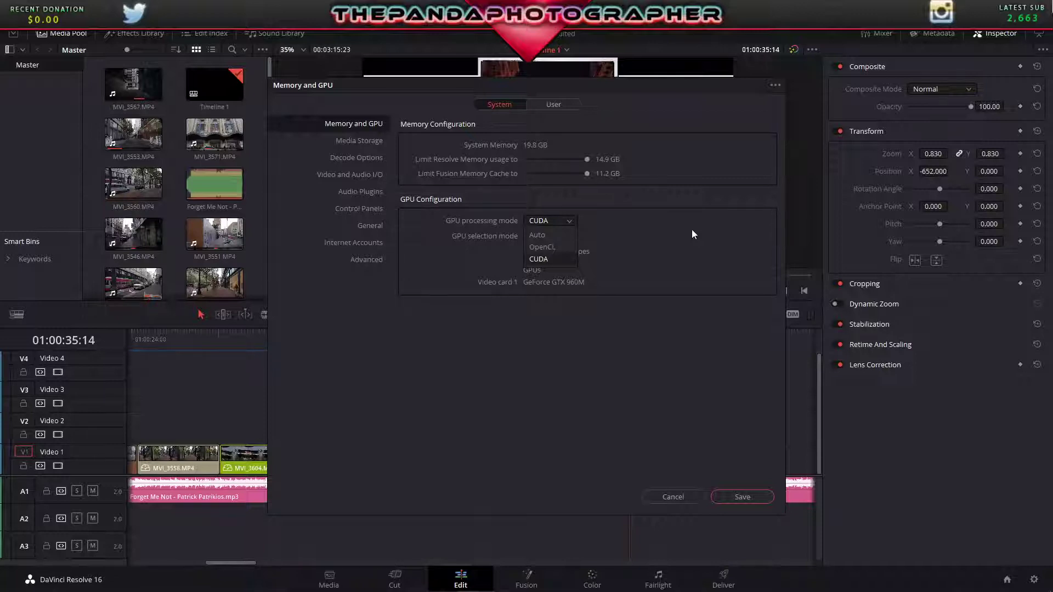
click(693, 234)
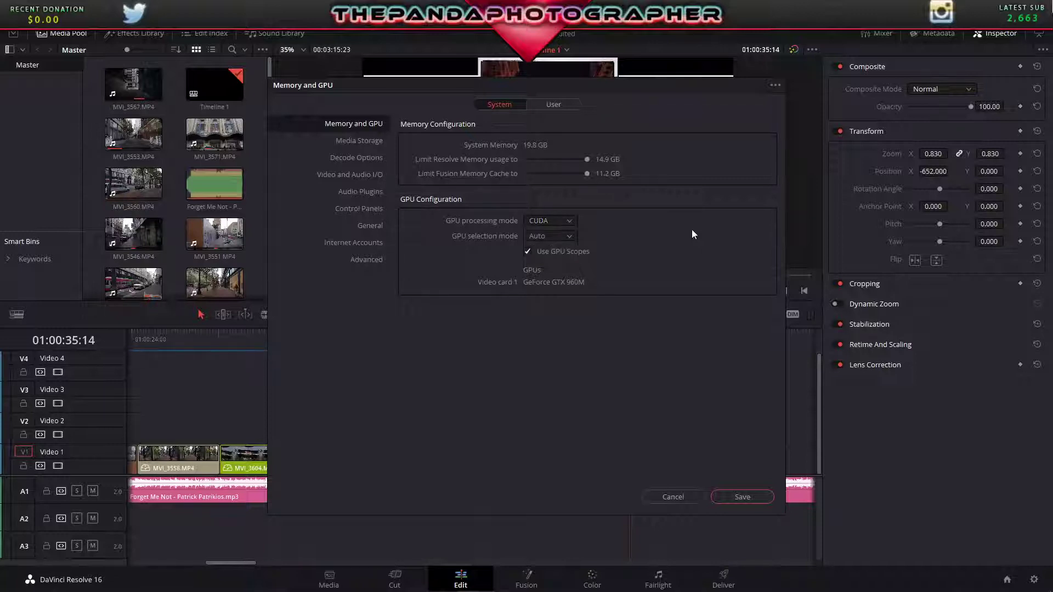
click(744, 501)
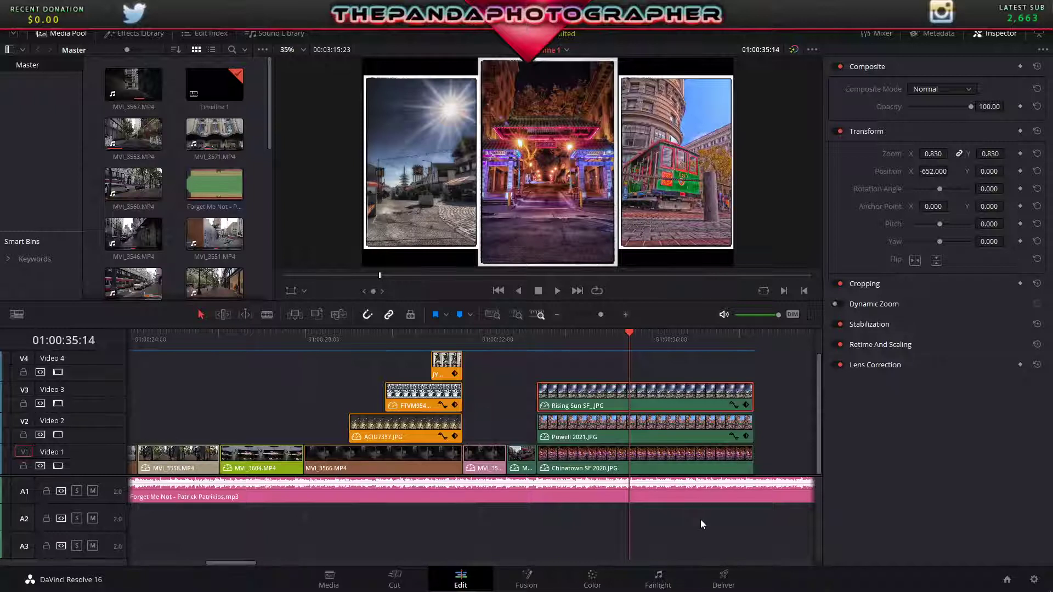
mouse_move(658, 591)
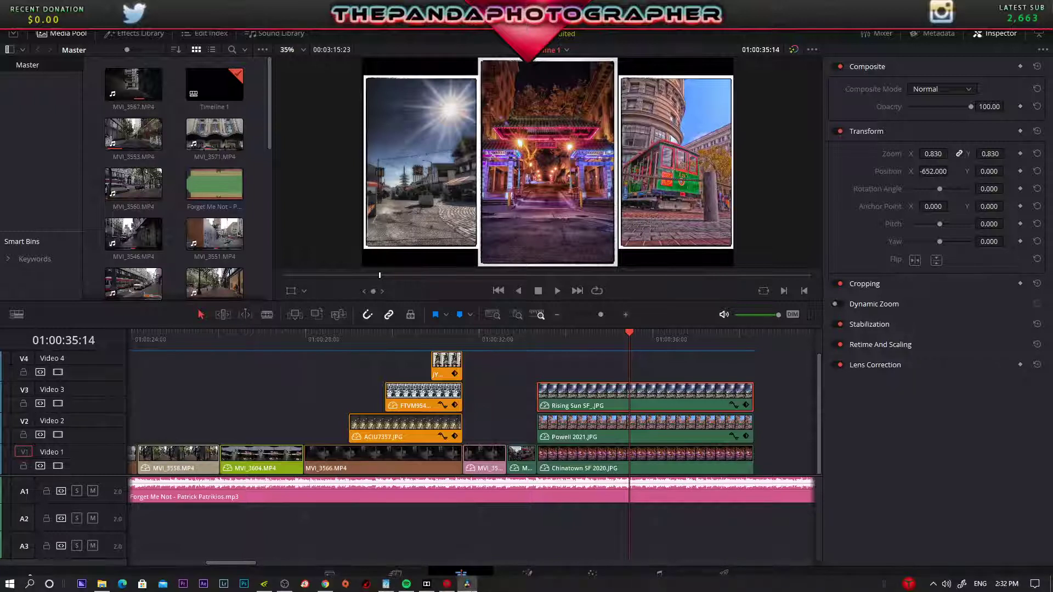
mouse_move(467, 585)
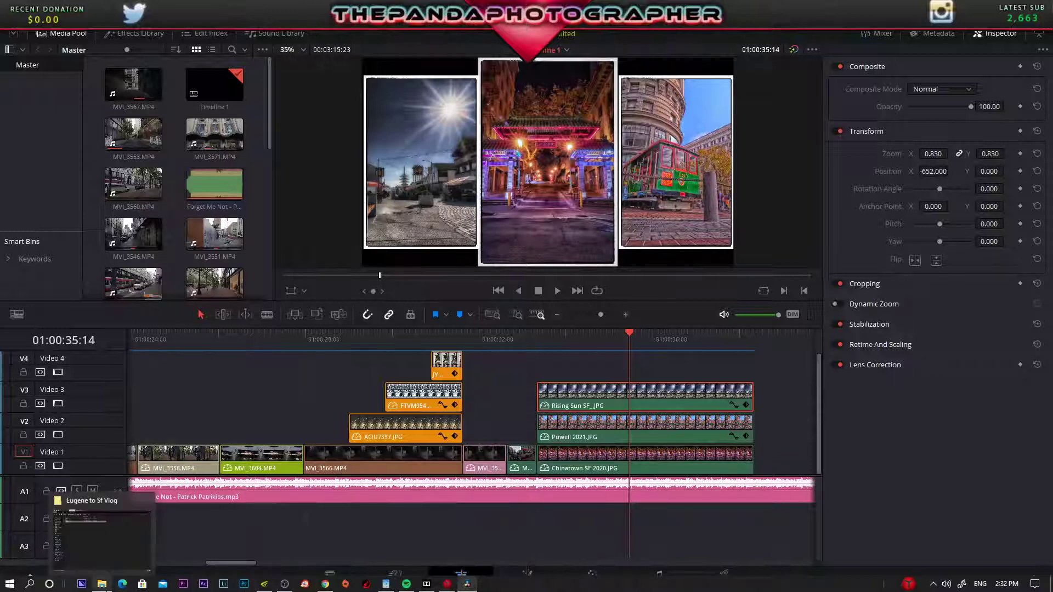
click(104, 584)
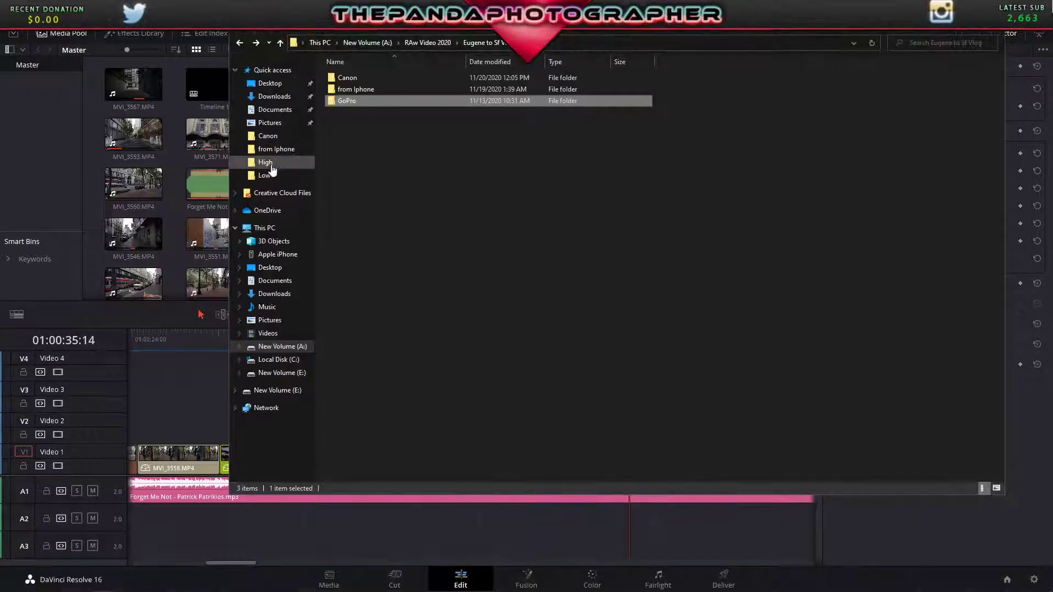
click(279, 137)
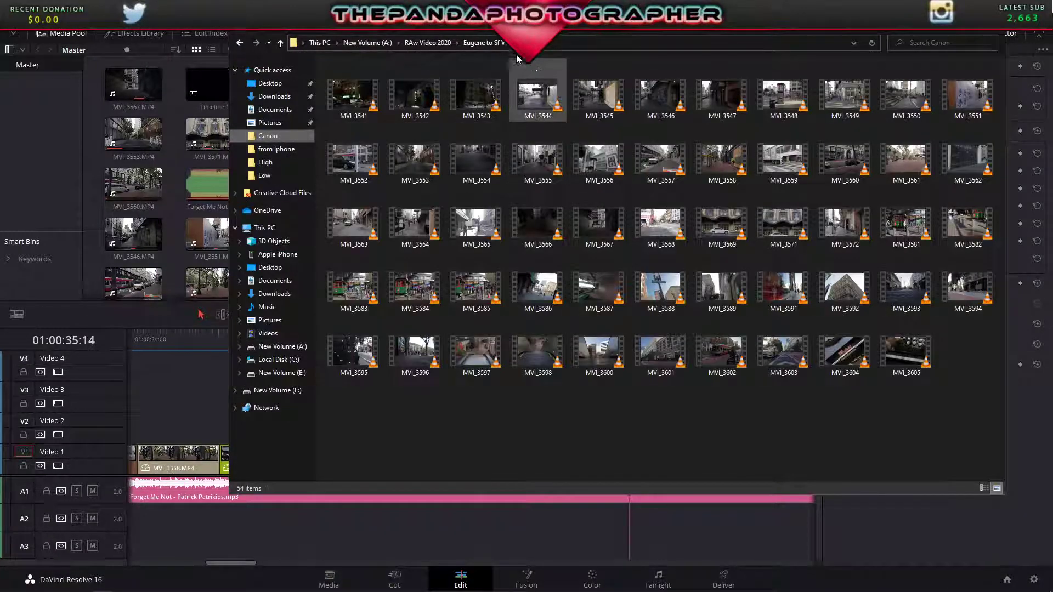
click(498, 42)
click(341, 103)
double_click(358, 90)
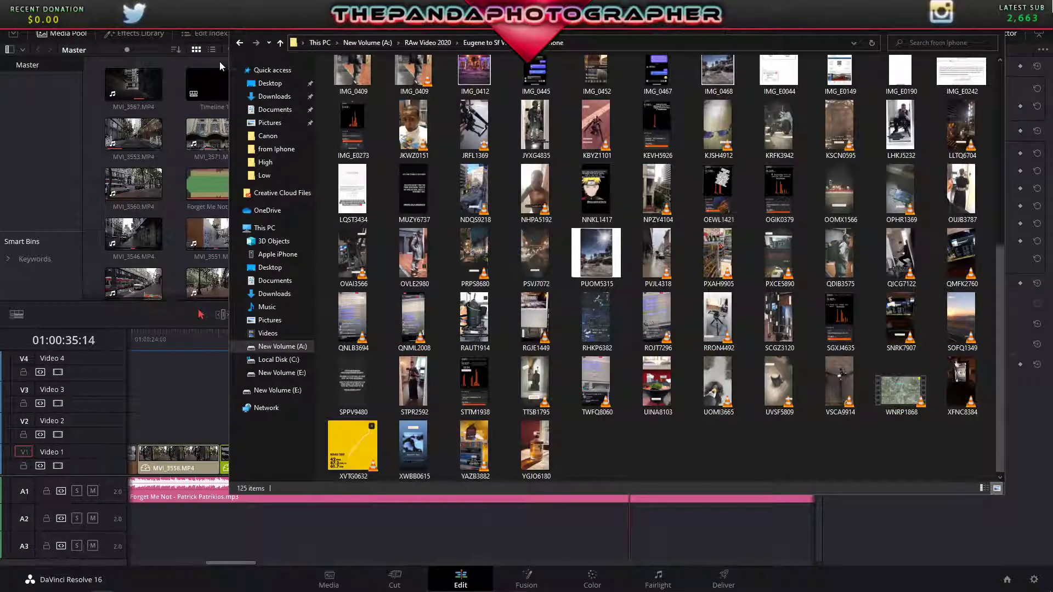
click(239, 43)
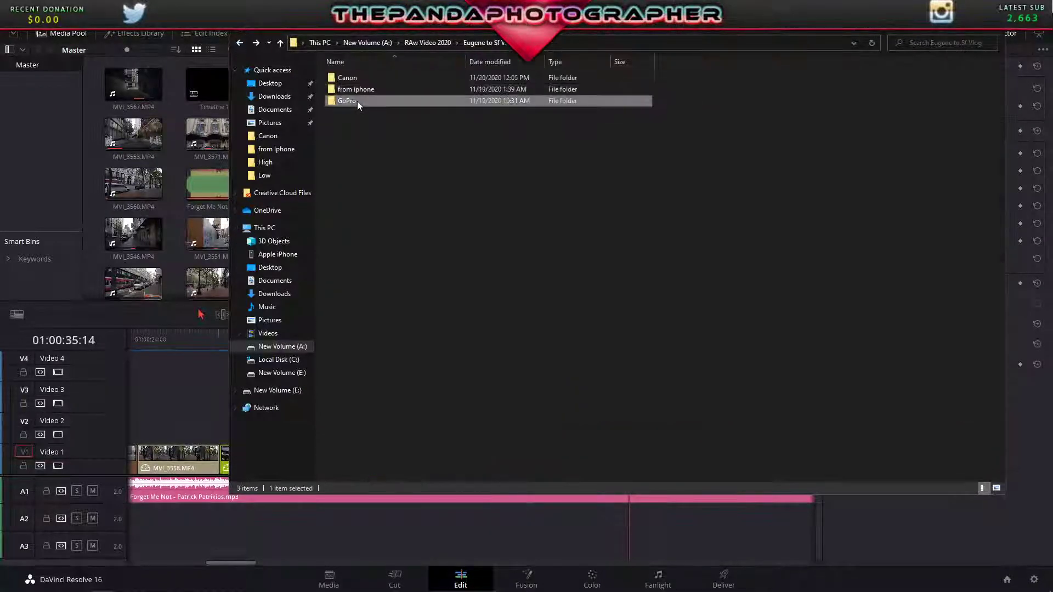
double_click(357, 101)
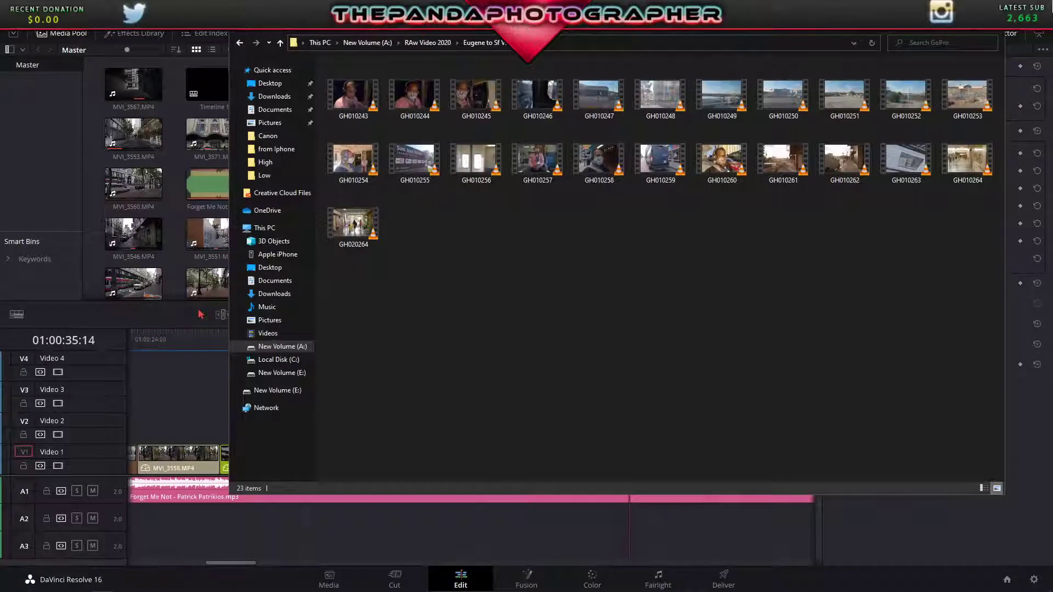
key(alt+Tab)
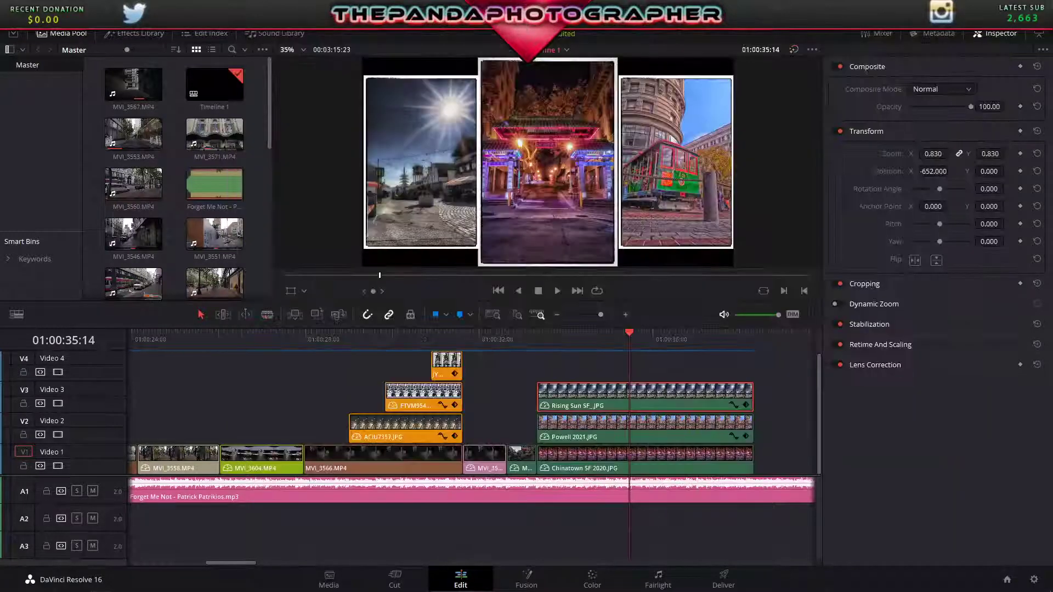